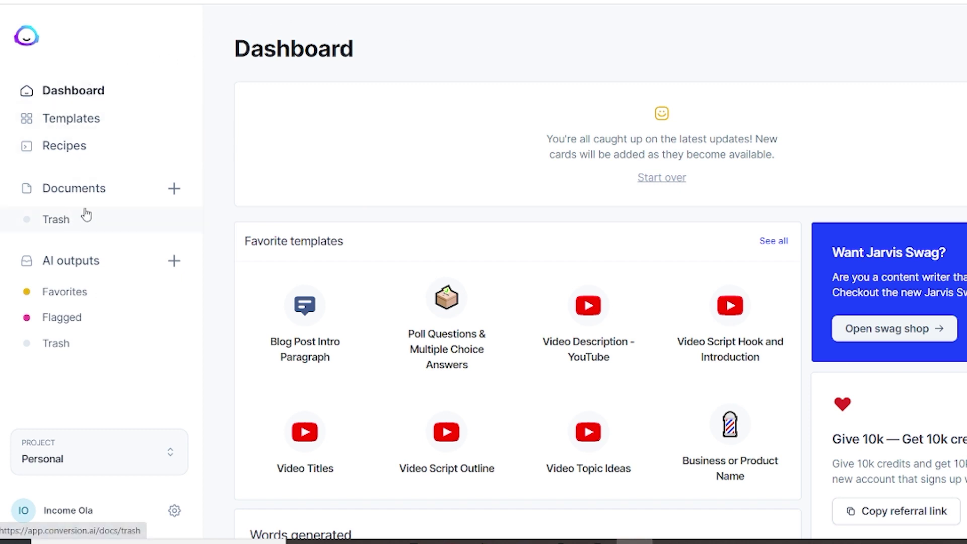
Go from the dashboard to the Templates library.
left_click(70, 119)
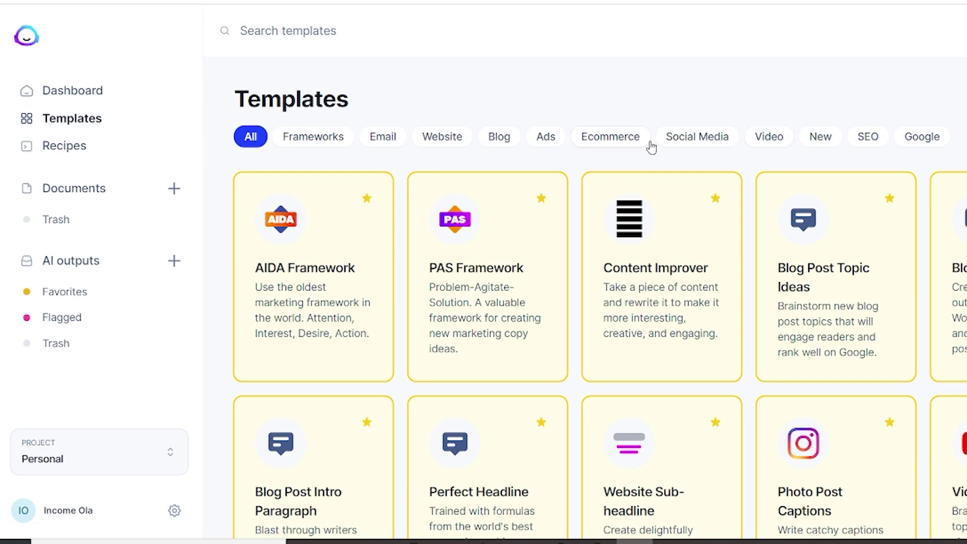
Filter templates to the Video category and open Video Script Outline.
left_click(769, 140)
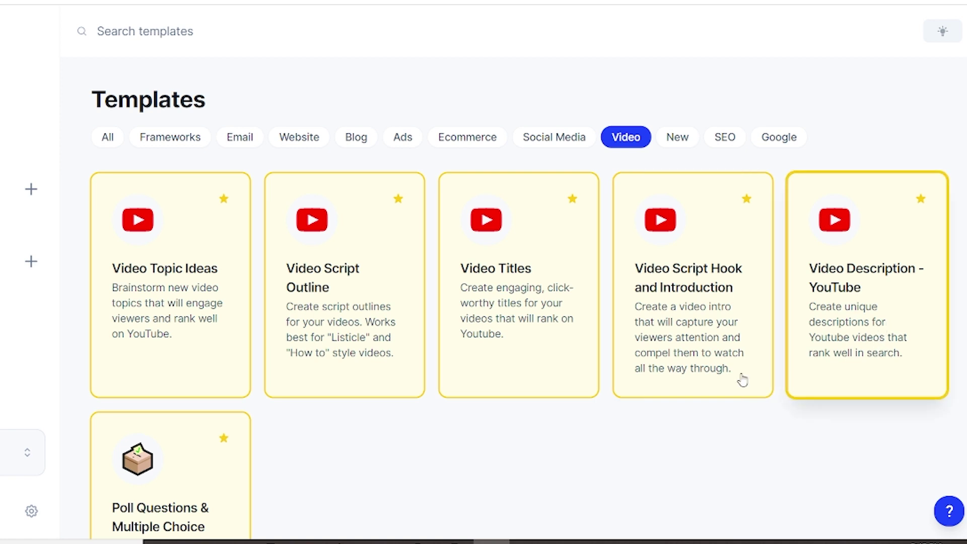
scroll(540, 469, "down", 3)
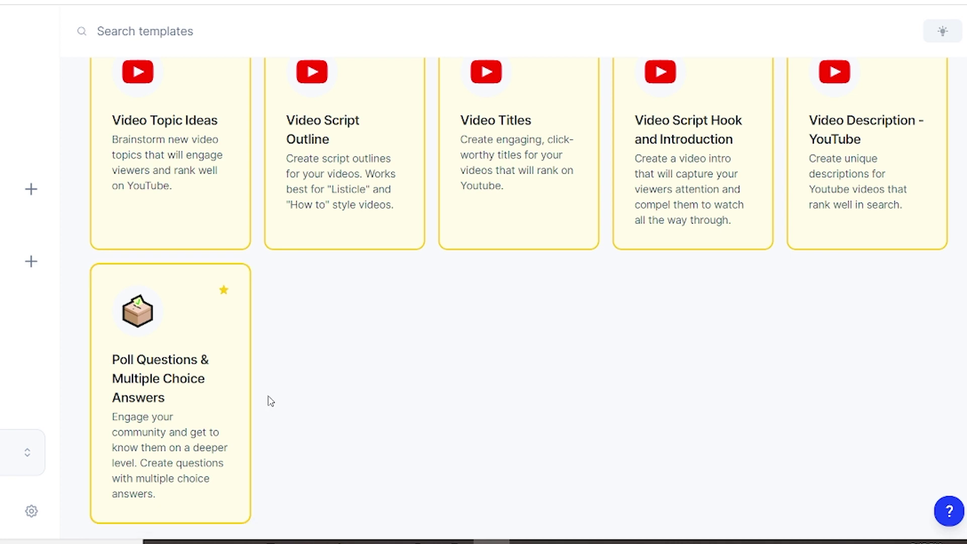
scroll(267, 403, "up", 3)
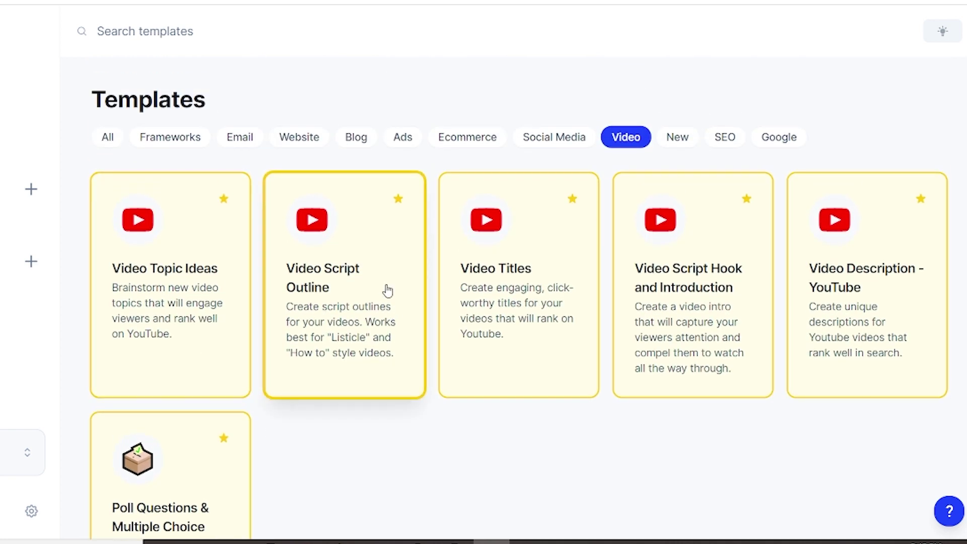
left_click(346, 317)
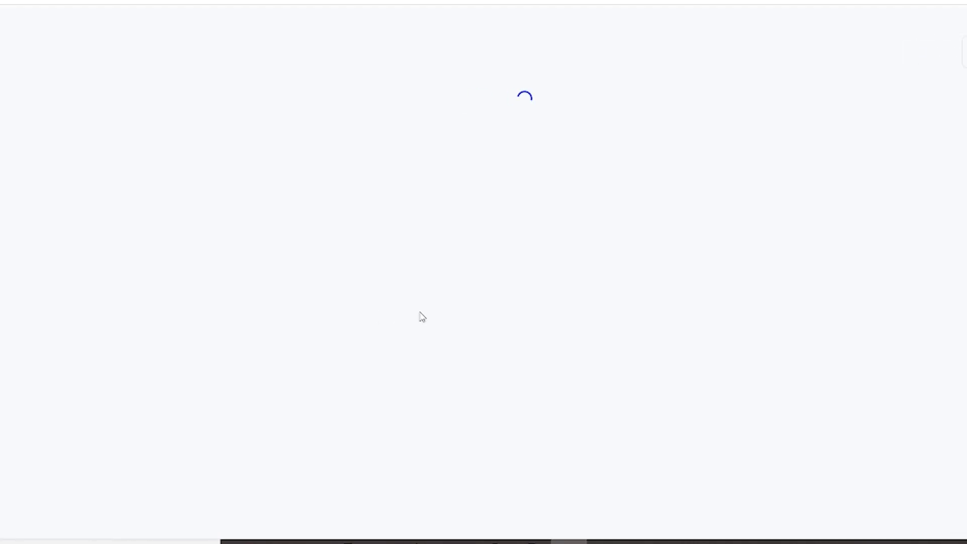
Set the topic to 'Sony ZV1 - The best camera for vlogger' with 2 outputs.
left_click_drag(376, 158, 64, 174)
key("BackSpace")
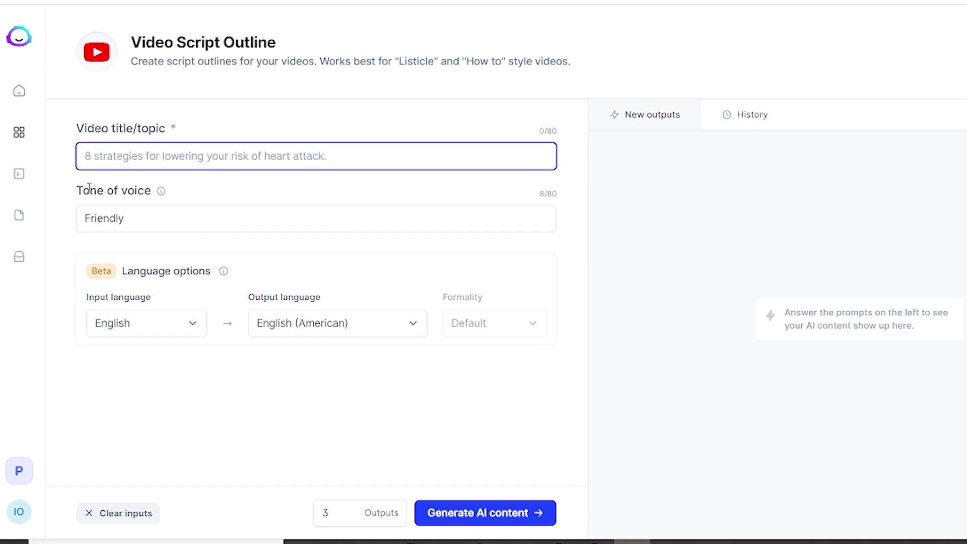
type("7")
key("BackSpace")
type("Sony ZV1 - The best camera for vlogger")
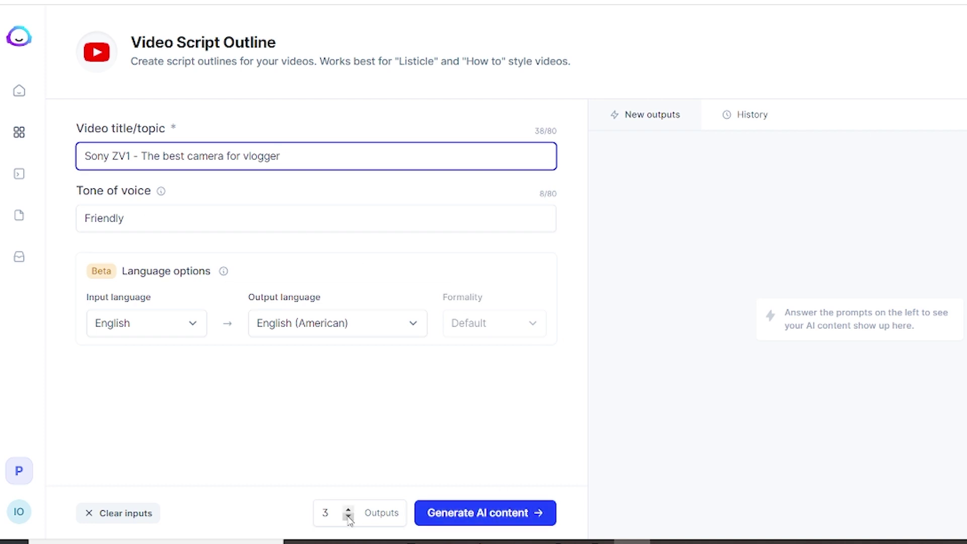
left_click(348, 516)
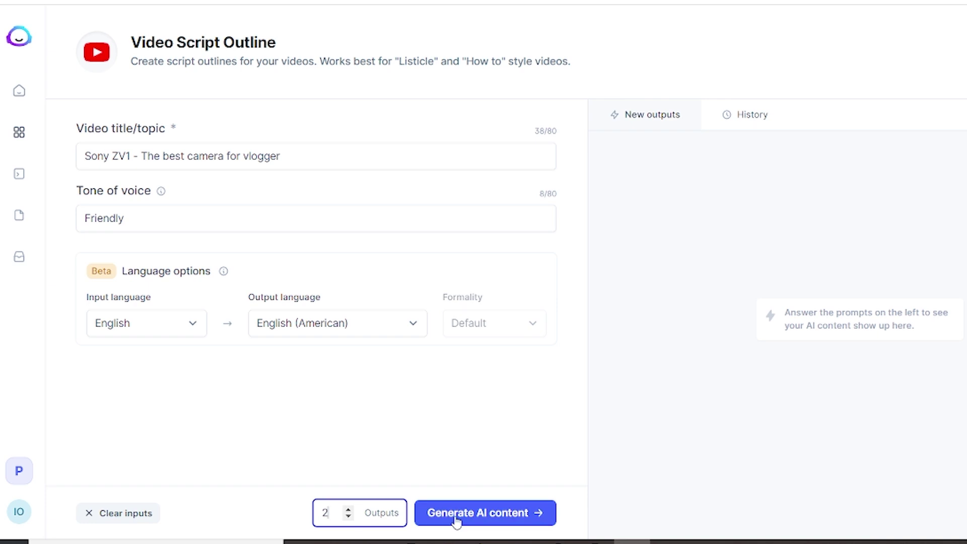
Generate two outlines and copy the line 'The Sony ZV1 is the best camera for vloggers'.
left_click(493, 514)
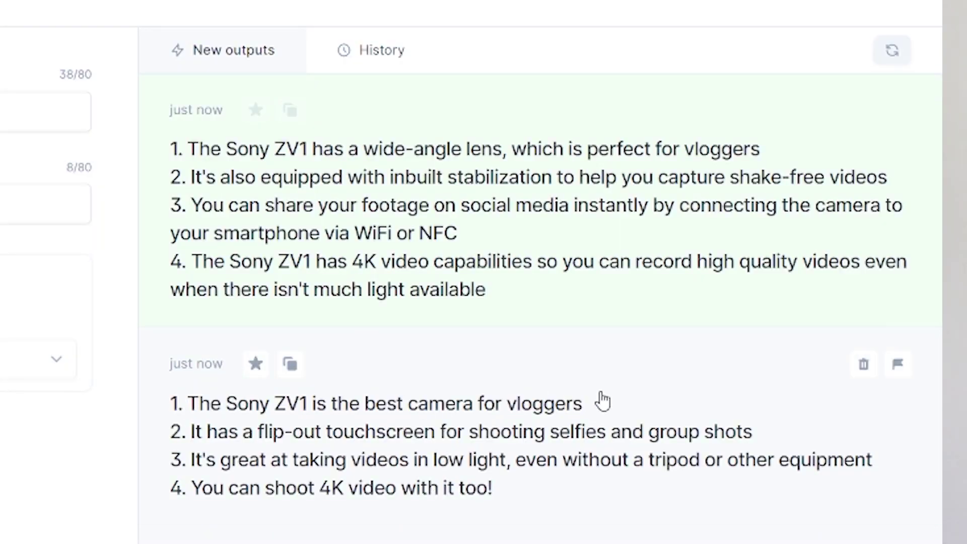
left_click(579, 405)
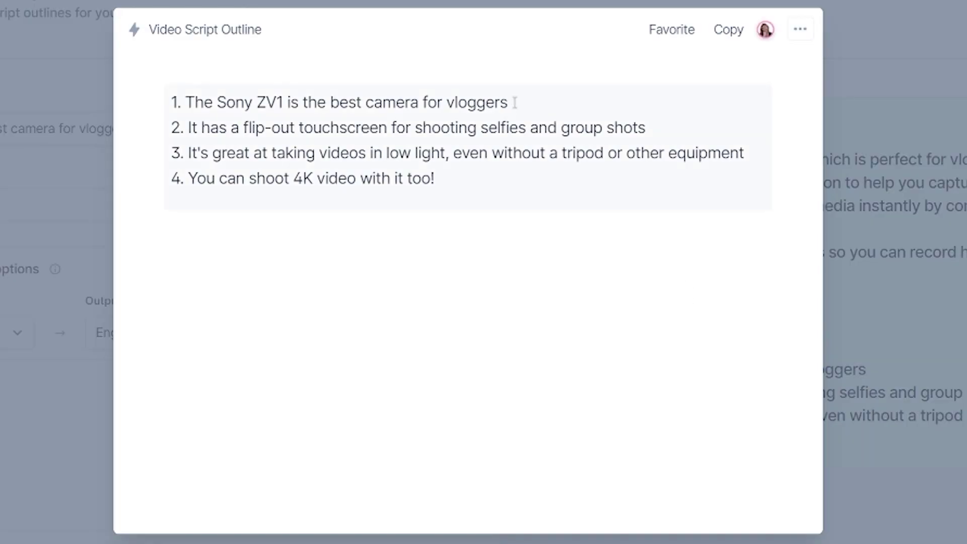
left_click_drag(514, 102, 184, 103)
right_click(209, 103)
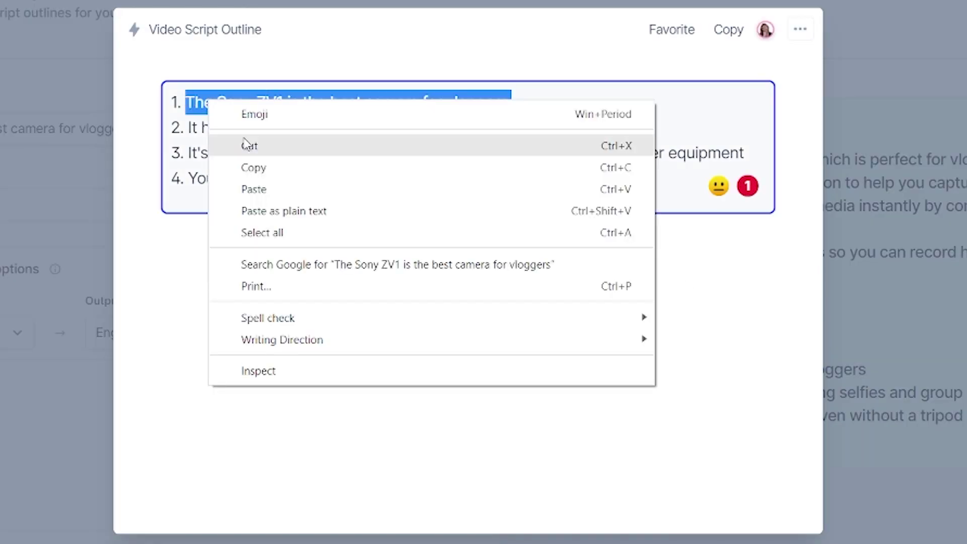
left_click(252, 167)
left_click(50, 151)
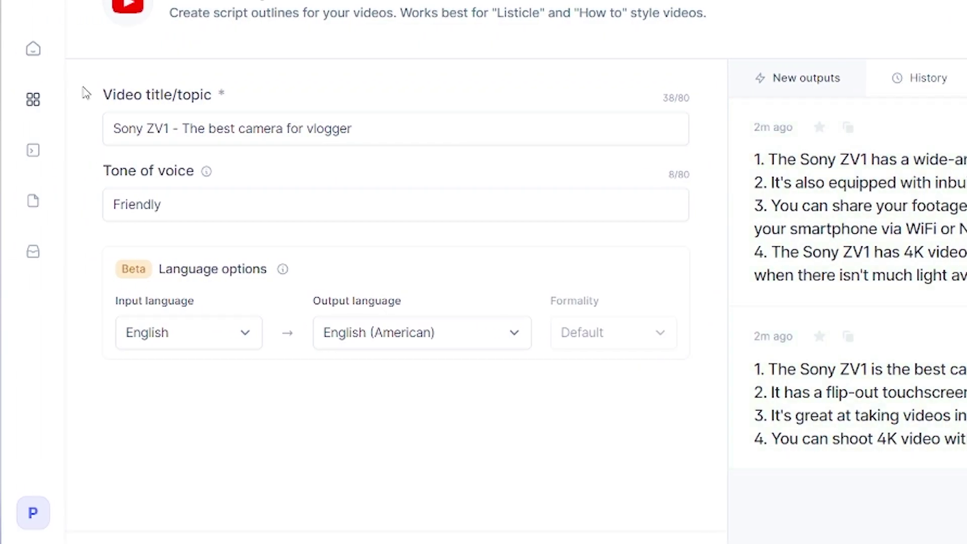
left_click(34, 101)
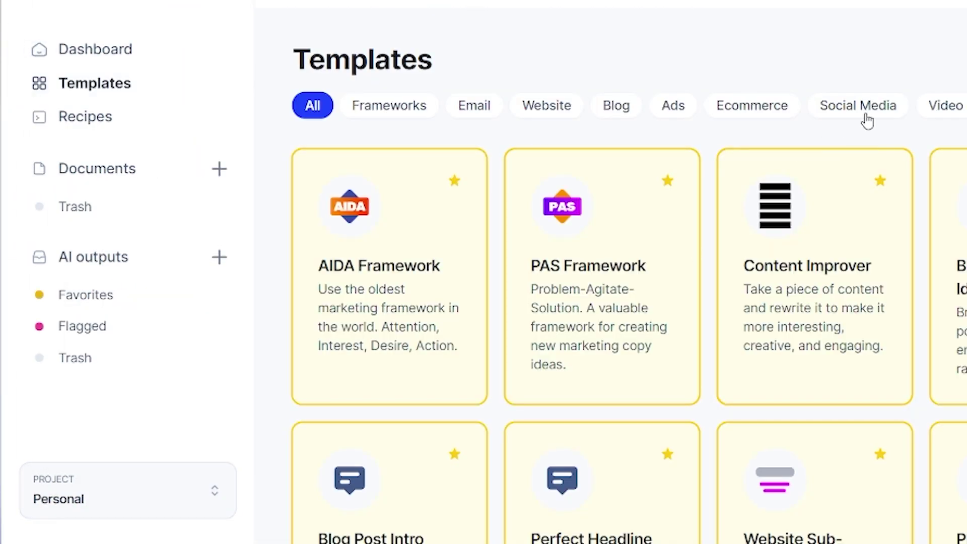
In Video Script Hook and Introduction, paste the copied Sony ZV1 title and set 1 output.
left_click(957, 107)
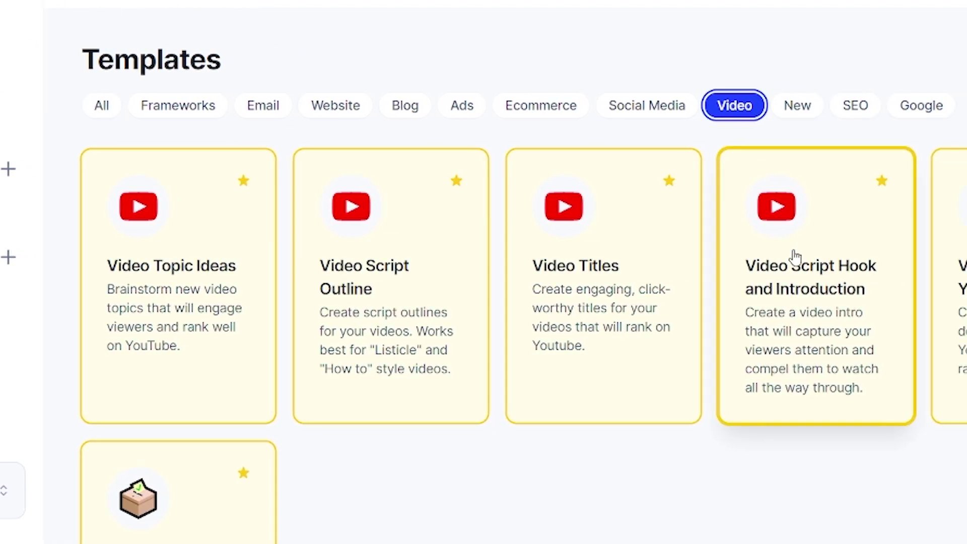
left_click(750, 297)
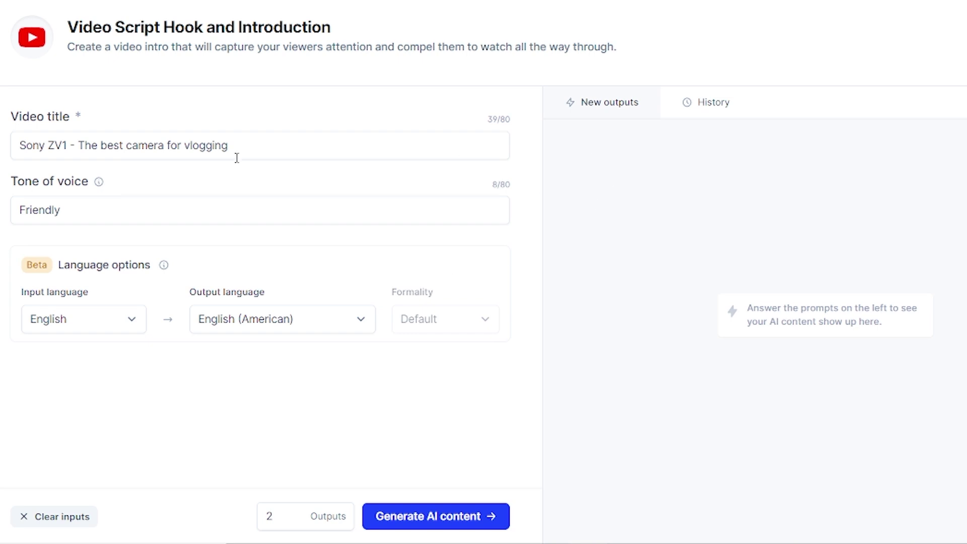
left_click_drag(233, 145, 1, 147)
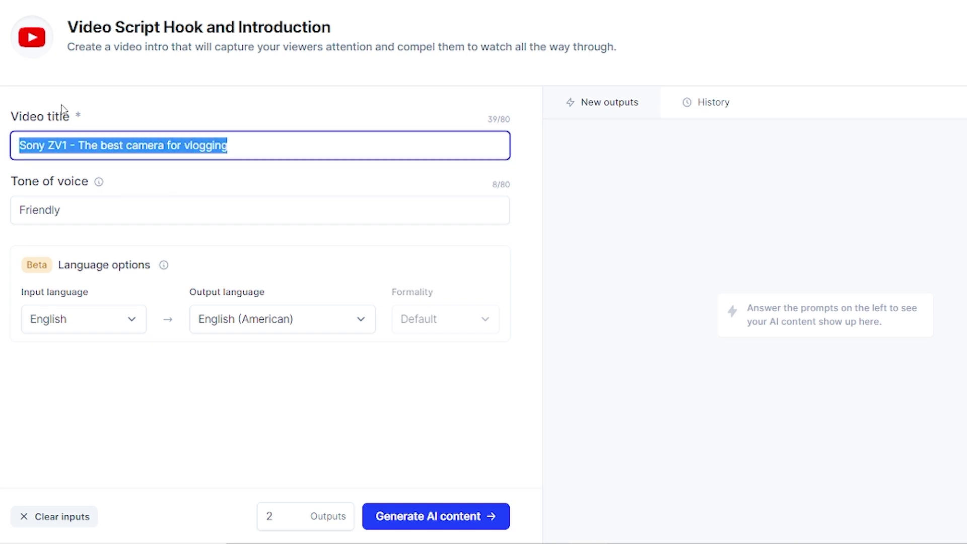
right_click(33, 147)
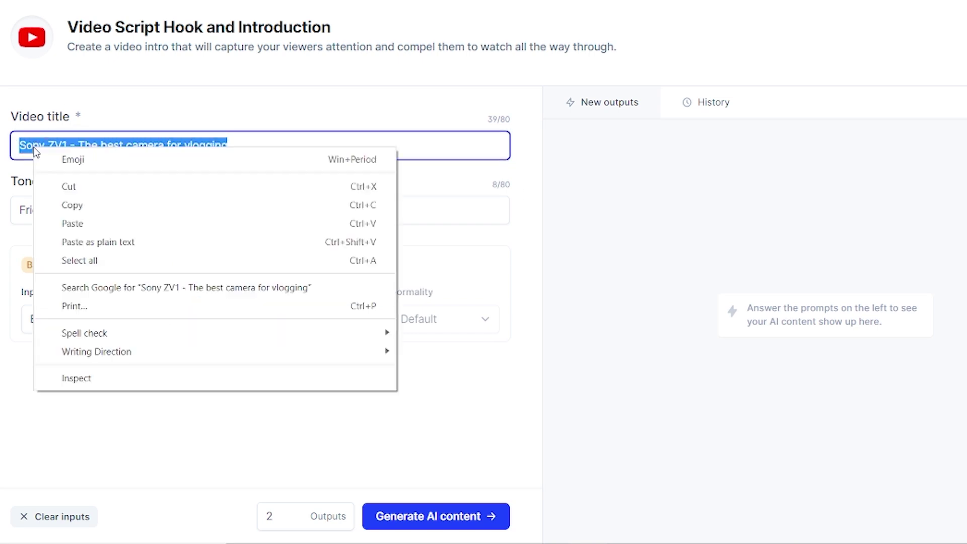
left_click(72, 228)
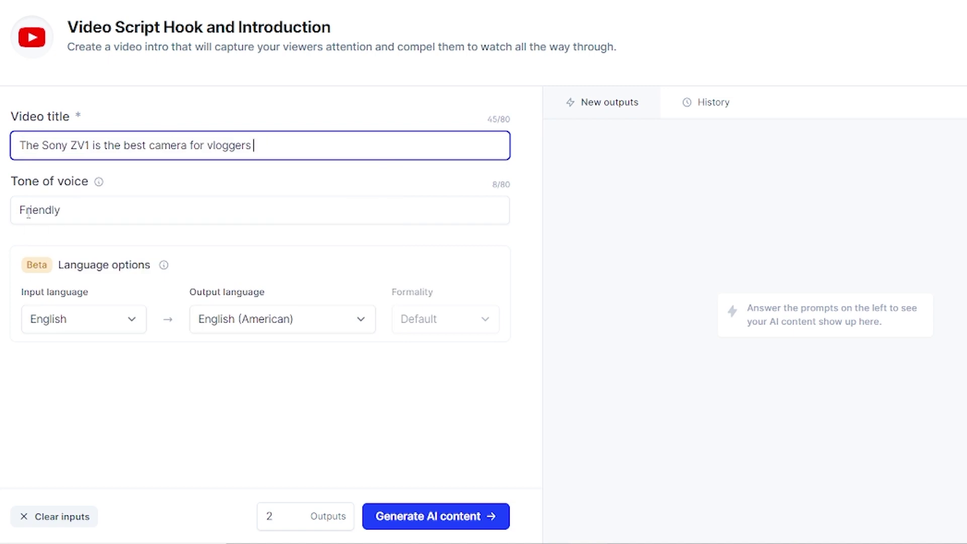
left_click(294, 521)
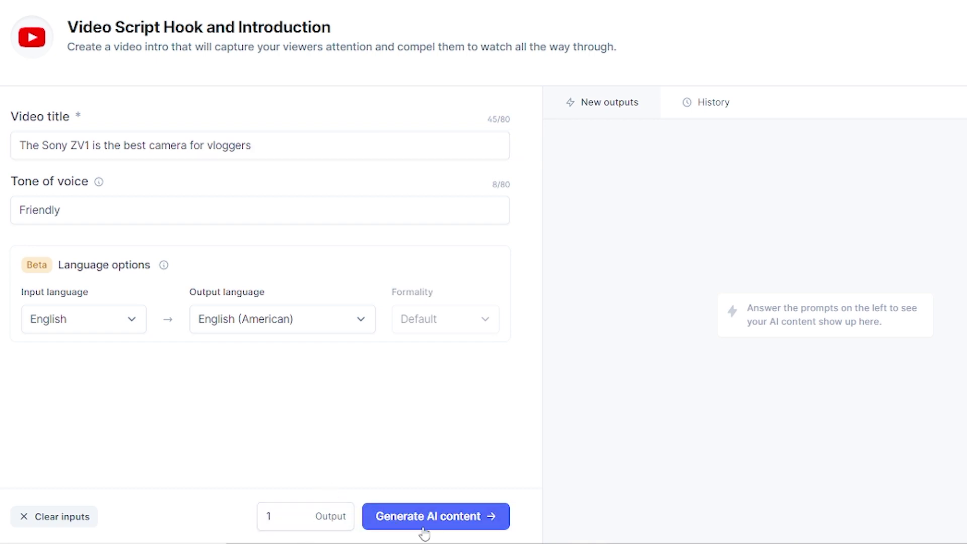
Generate the Sony ZV1 hook and introduction and copy the result.
left_click(471, 529)
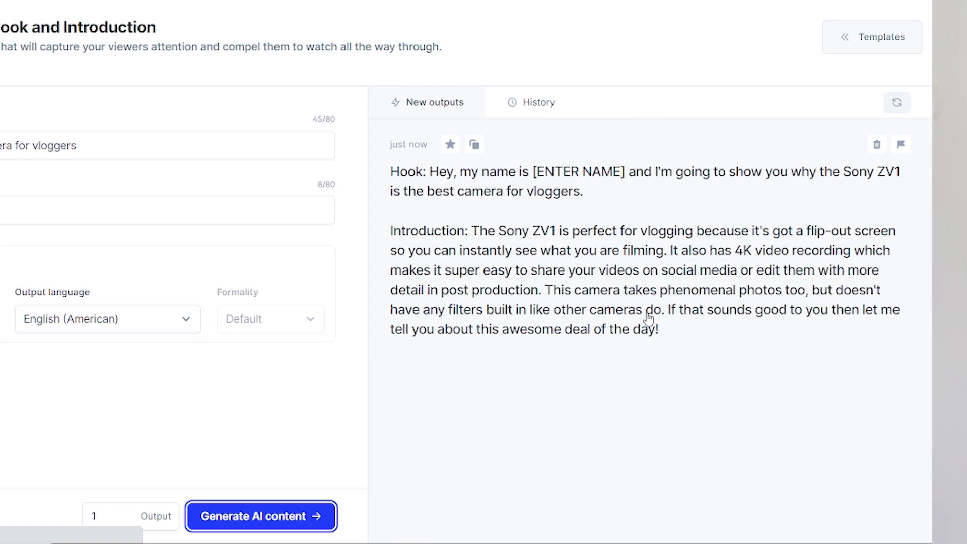
left_click(474, 144)
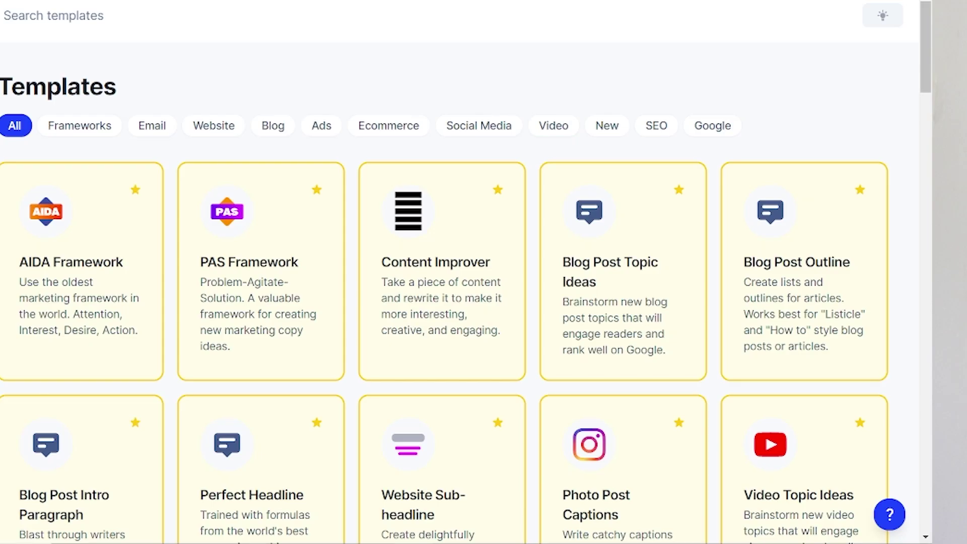
Review the second saved Video Script Outline in AI outputs.
left_click(70, 272)
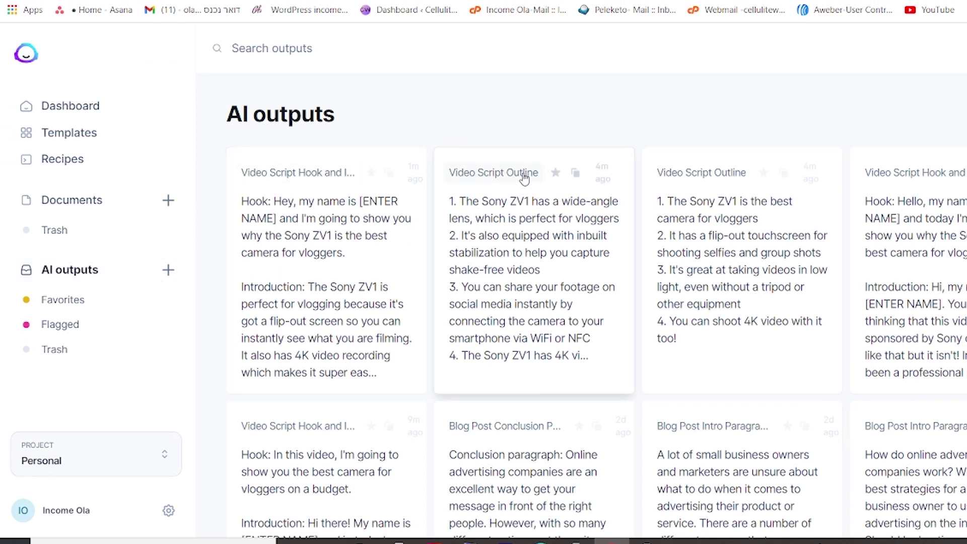
left_click(544, 241)
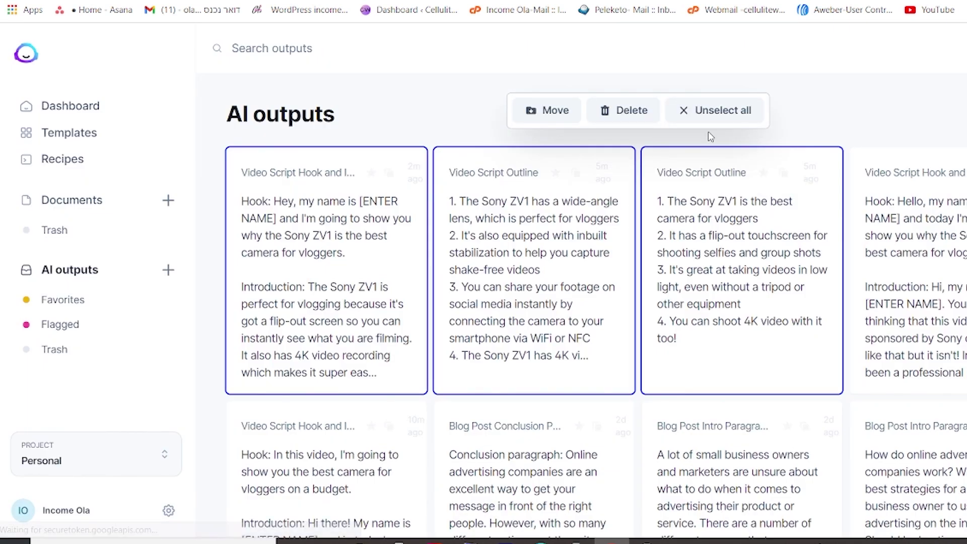
left_click(714, 108)
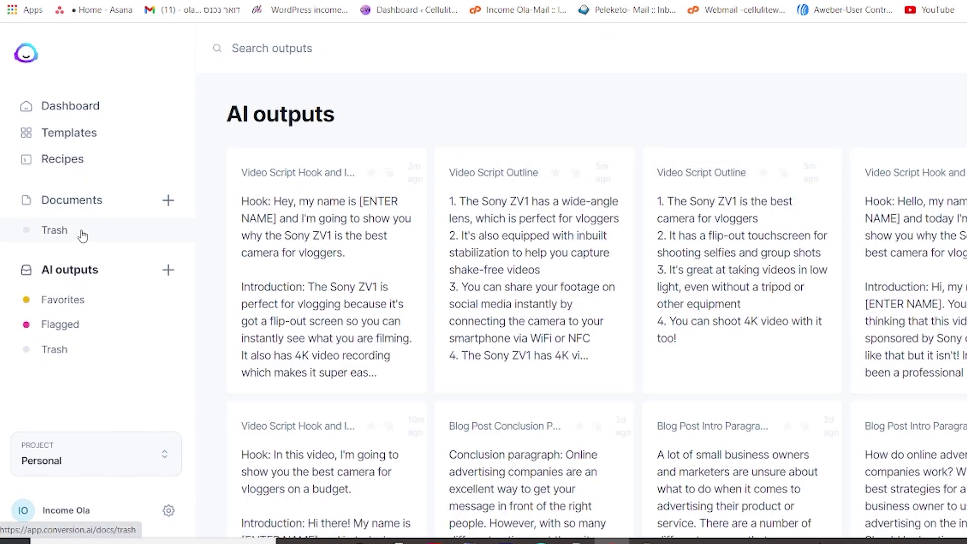
Browse the Video templates, then return to the AI outputs library.
left_click(76, 143)
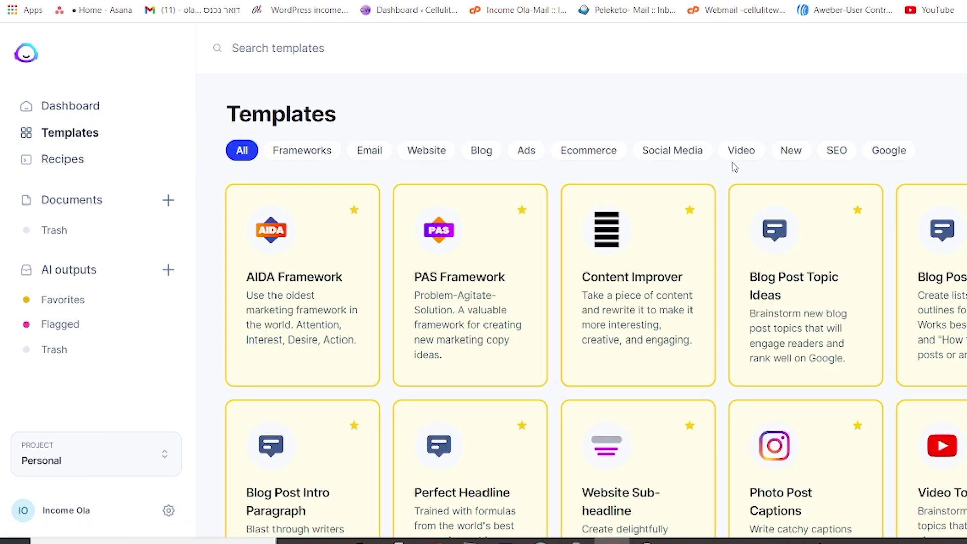
left_click(744, 151)
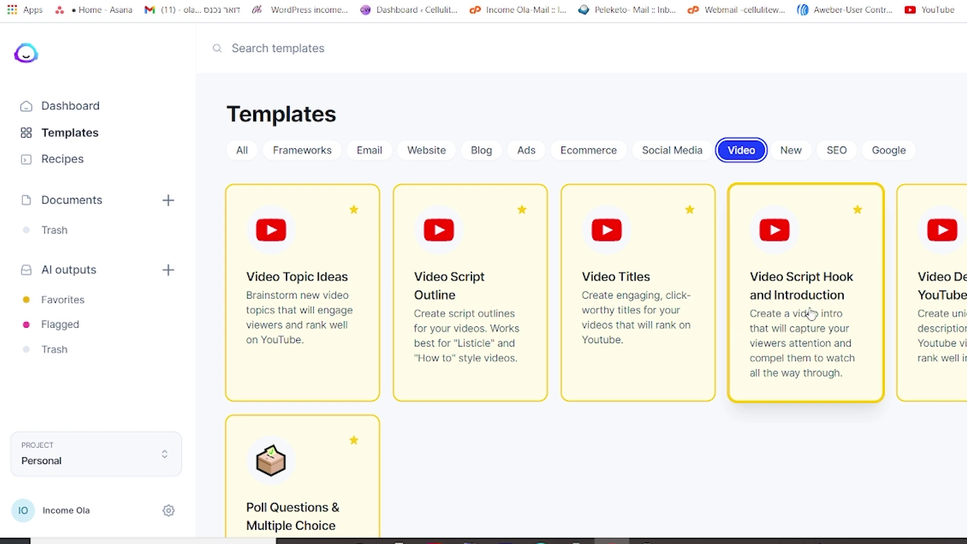
scroll(818, 315, "down", 3)
scroll(833, 270, "up", 2)
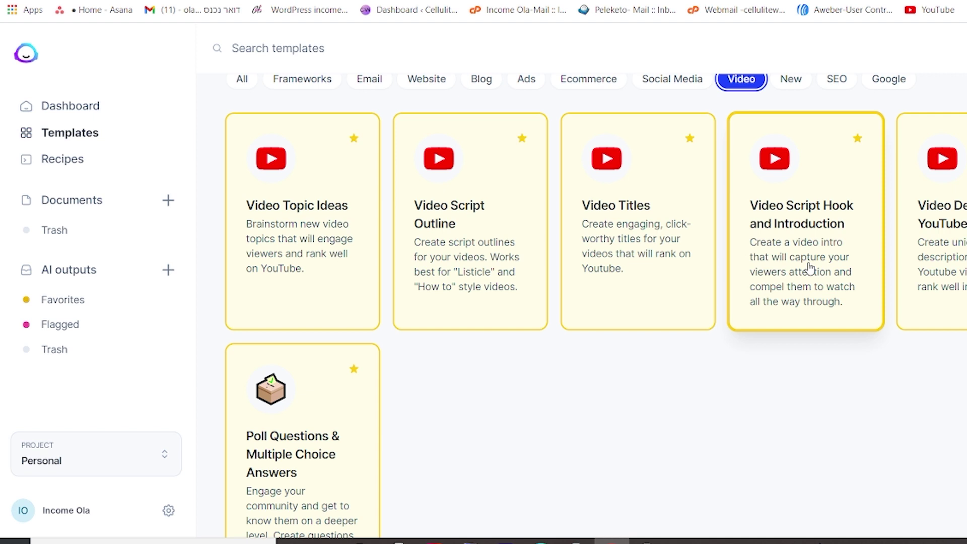
scroll(621, 255, "down", 5)
scroll(669, 332, "up", 5)
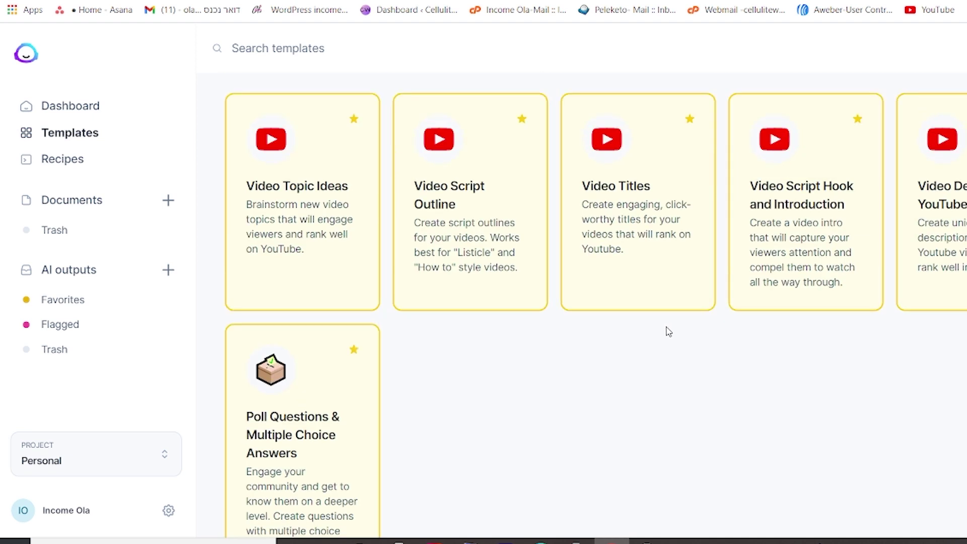
scroll(669, 332, "up", 2)
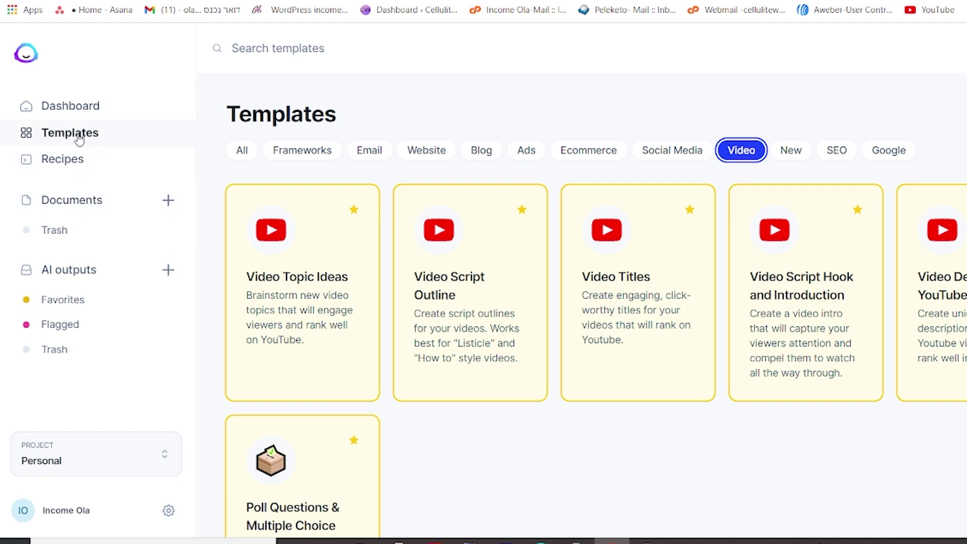
left_click(75, 271)
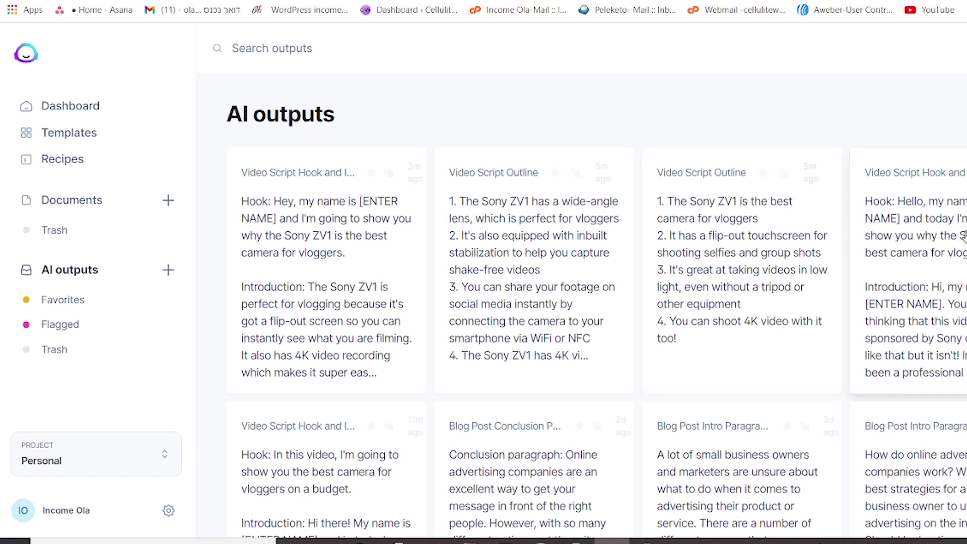
scroll(917, 237, "down", 2)
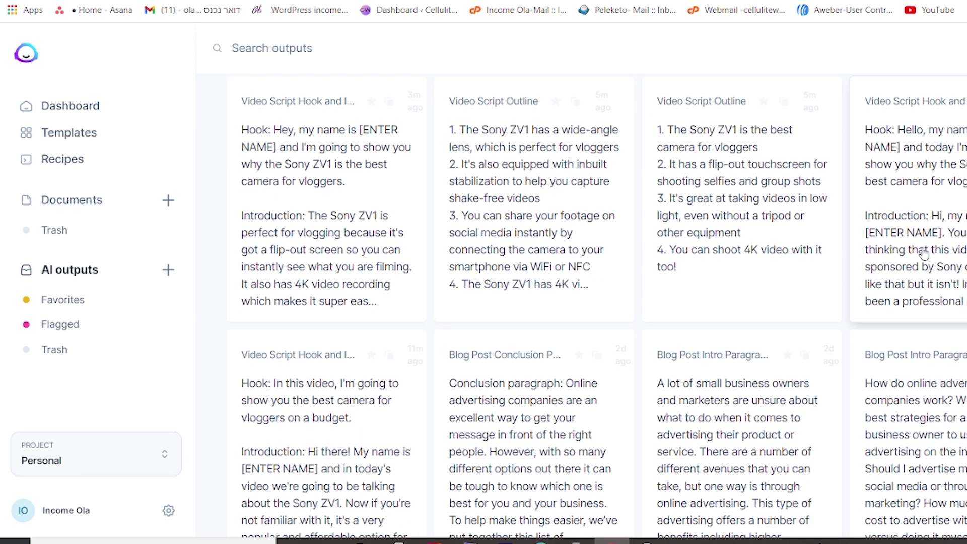
left_click(929, 162)
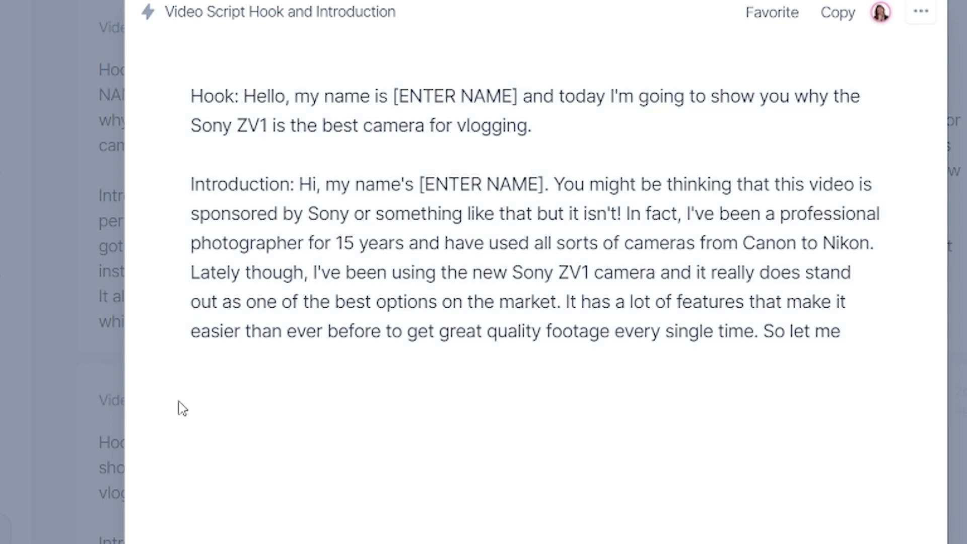
left_click(872, 24)
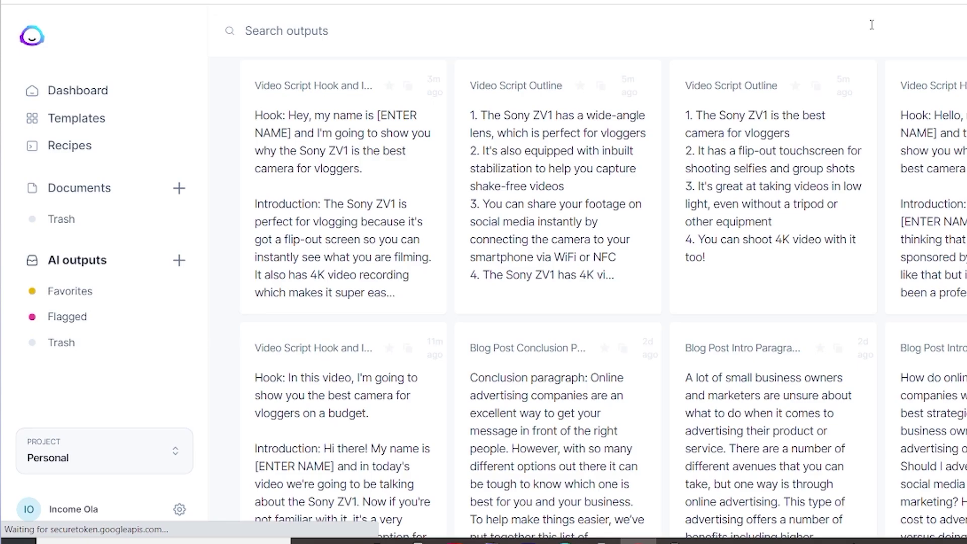